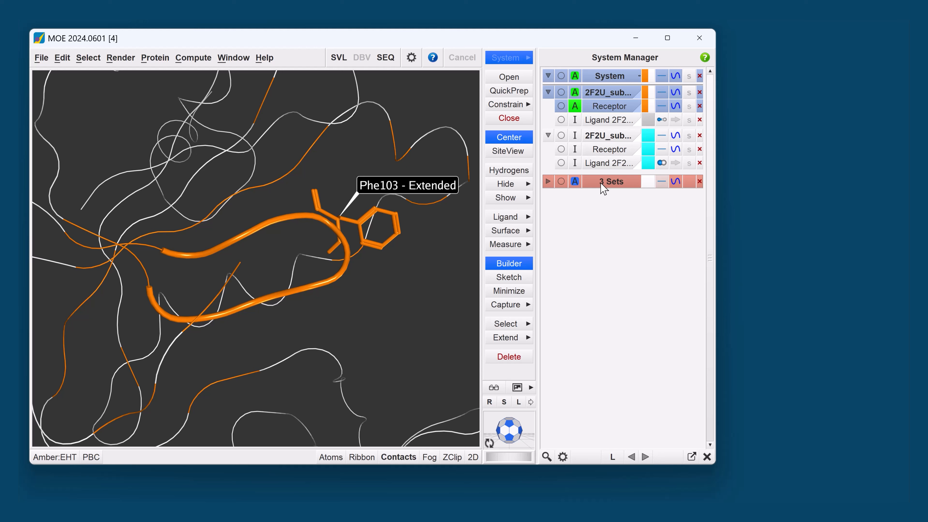
- Fix the atoms of the "fixed" set and color only its ribbons bright green
{"action": "left_click", "coordinate": [549, 181]}
{"action": "left_click", "coordinate": [561, 209]}
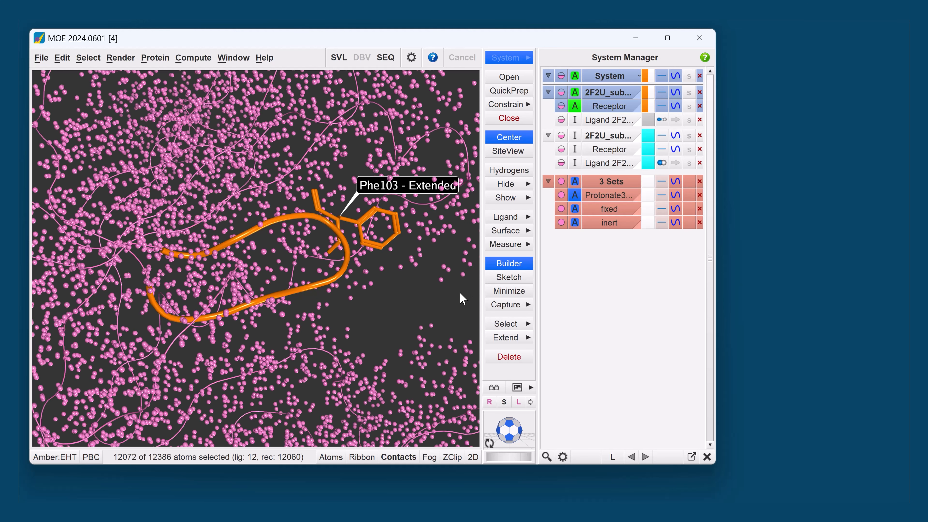
{"action": "left_click", "coordinate": [500, 106]}
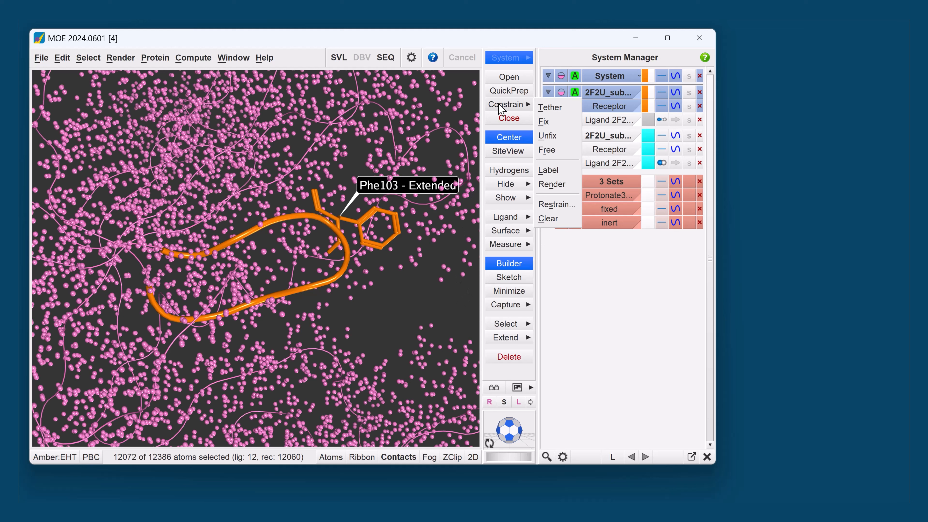
{"action": "left_click", "coordinate": [543, 122]}
{"action": "left_click", "coordinate": [649, 216]}
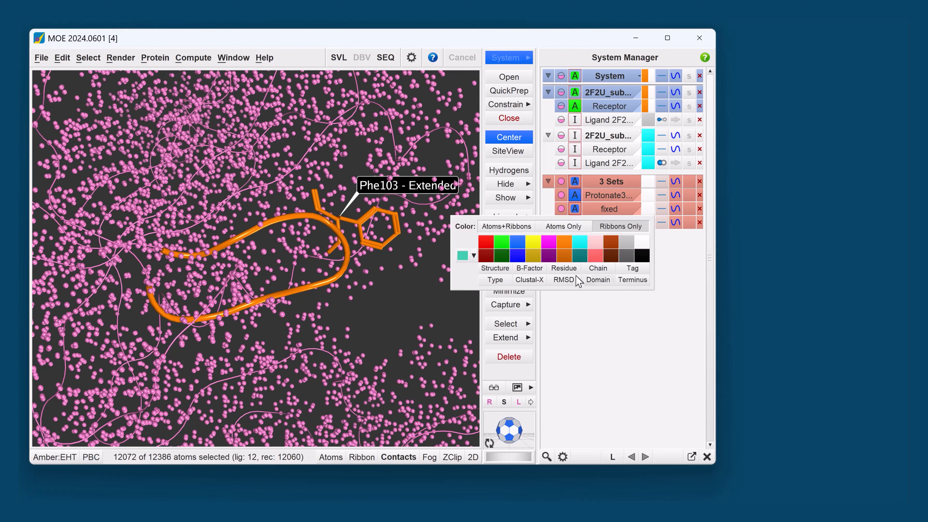
{"action": "left_click", "coordinate": [510, 252]}
{"action": "left_click", "coordinate": [376, 304]}
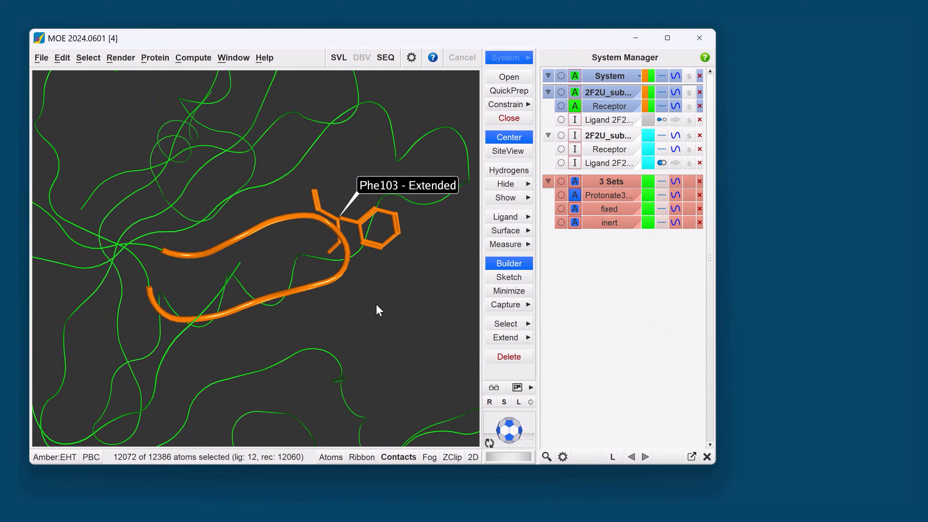
- Make the atoms of the "inert" set inert and color its ribbons white
{"action": "left_click", "coordinate": [563, 222]}
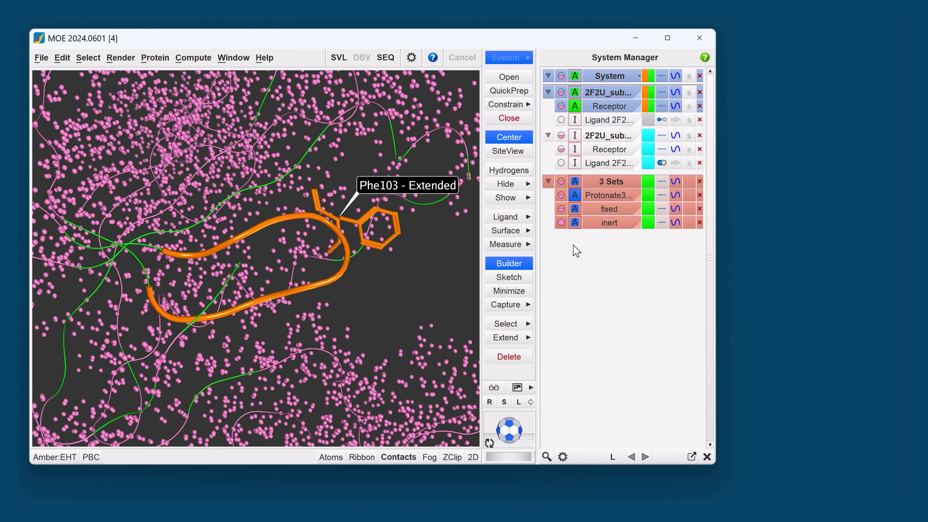
{"action": "left_click", "coordinate": [62, 59]}
{"action": "mouse_move", "coordinate": [120, 200]}
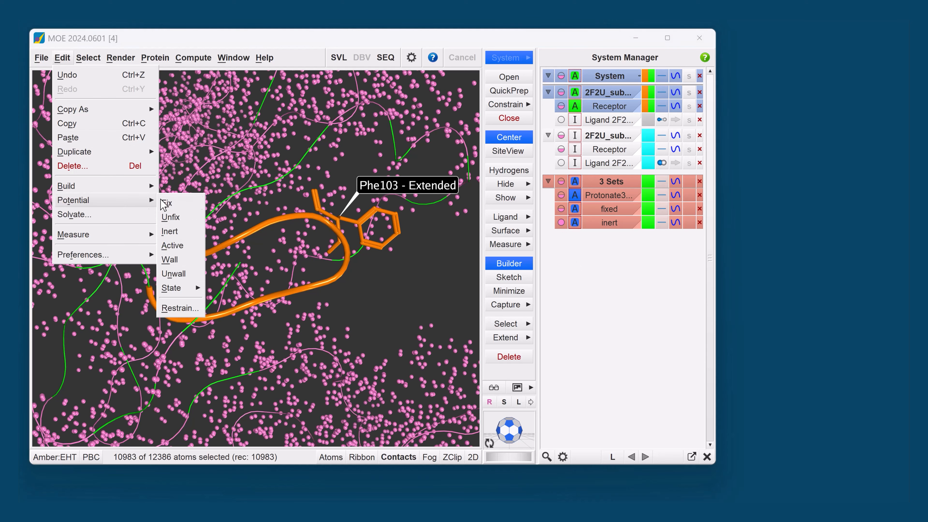
{"action": "left_click", "coordinate": [175, 236]}
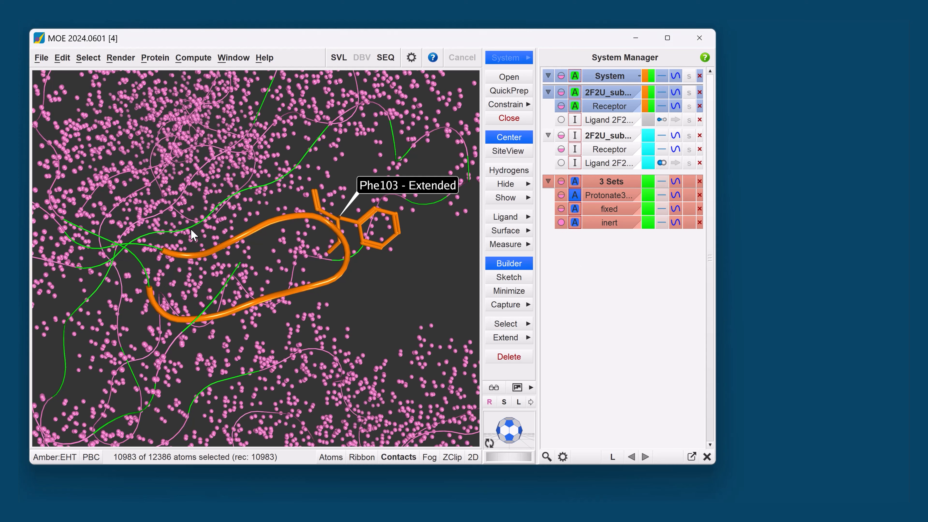
{"action": "left_click", "coordinate": [653, 223]}
{"action": "left_click", "coordinate": [453, 293]}
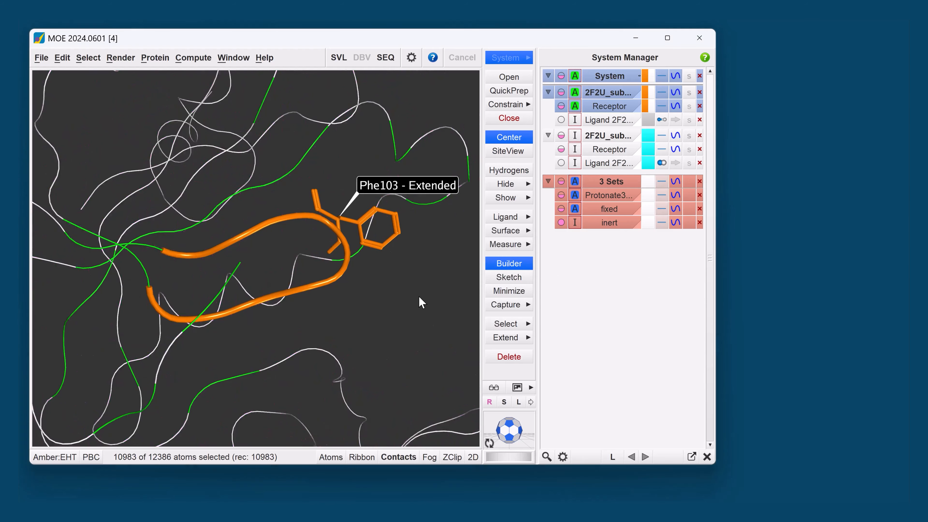
{"action": "scroll", "coordinate": [422, 292], "scroll_direction": "down", "scroll_amount": 5}
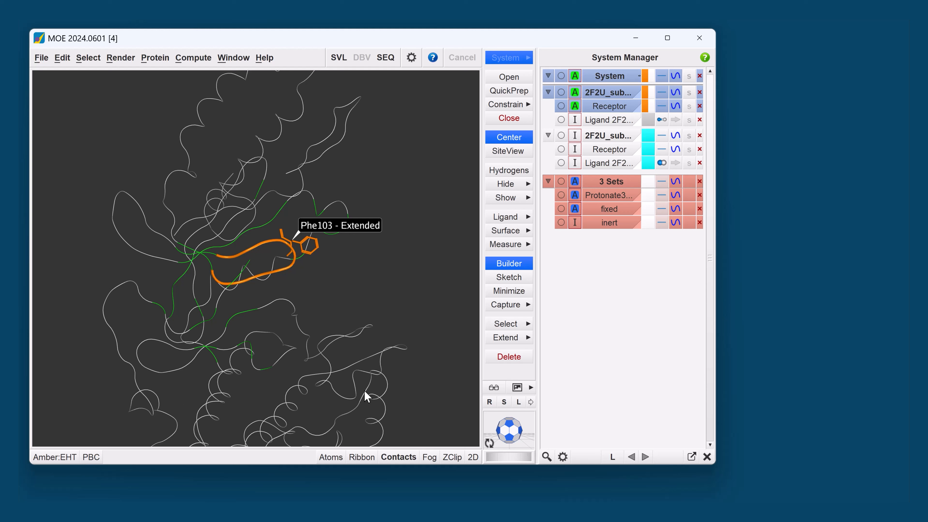
{"action": "scroll", "coordinate": [275, 290], "scroll_direction": "up", "scroll_amount": 3}
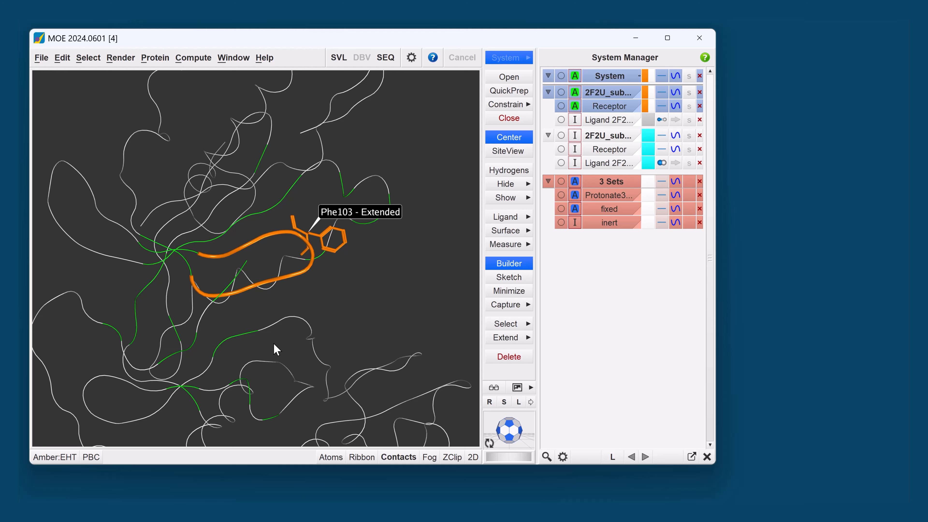
{"action": "scroll", "coordinate": [275, 342], "scroll_direction": "up", "scroll_amount": 3}
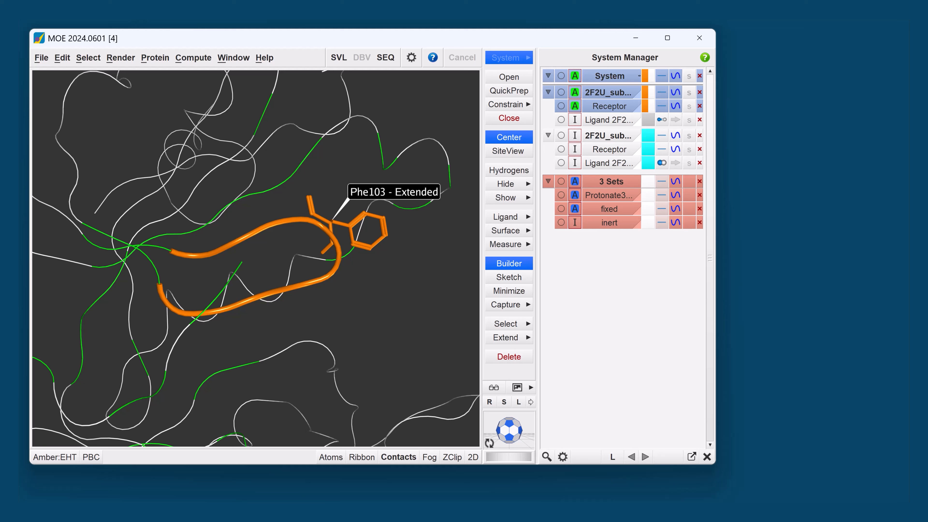
- Set up a LowModeMD conformational search on the MOE system with an RMS gradient of 0.100
{"action": "left_click", "coordinate": [194, 58]}
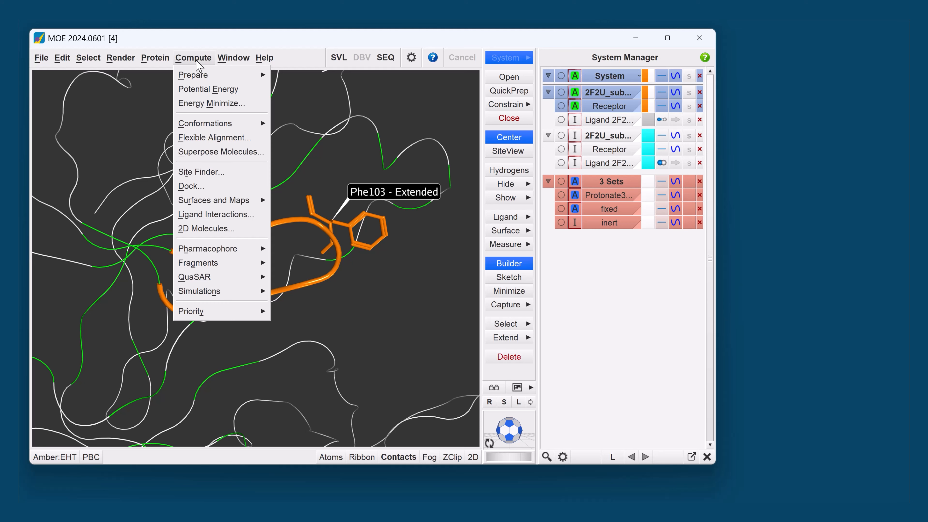
{"action": "mouse_move", "coordinate": [223, 127]}
{"action": "left_click", "coordinate": [311, 125]}
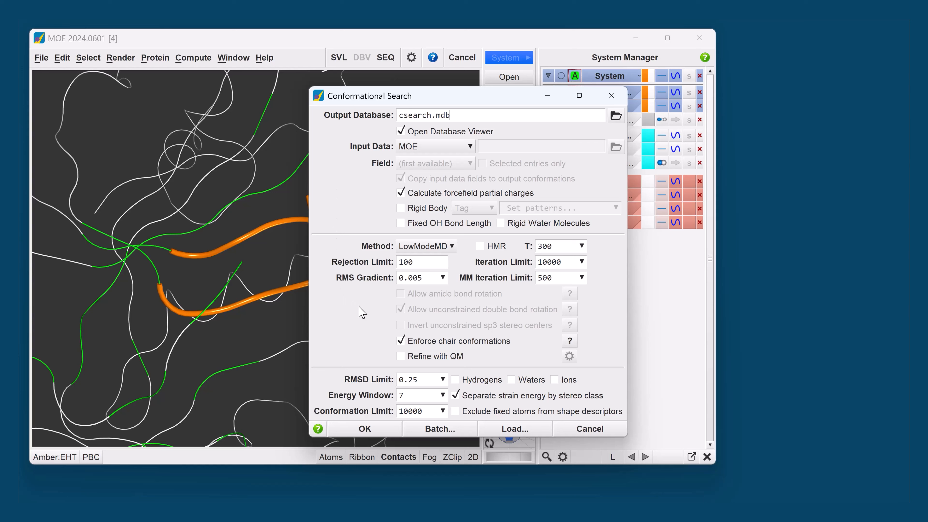
{"action": "left_click", "coordinate": [430, 246]}
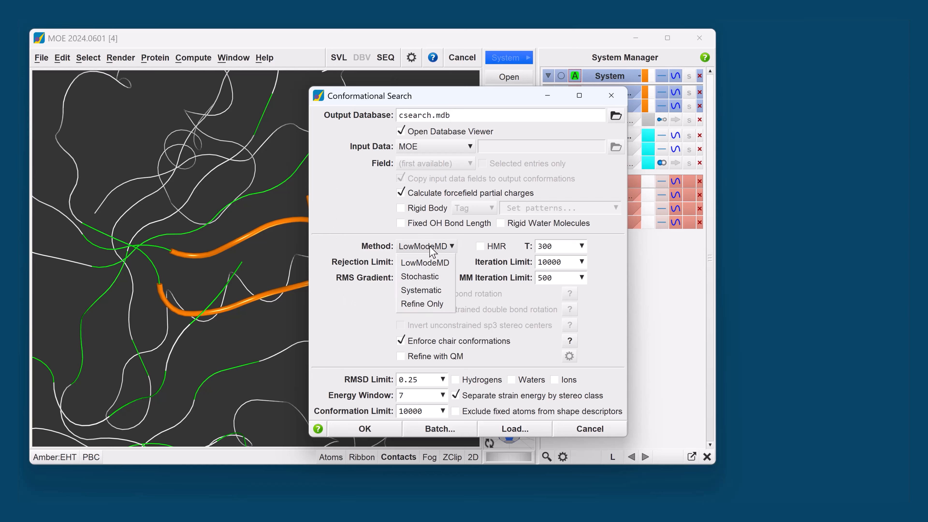
{"action": "left_click", "coordinate": [361, 330]}
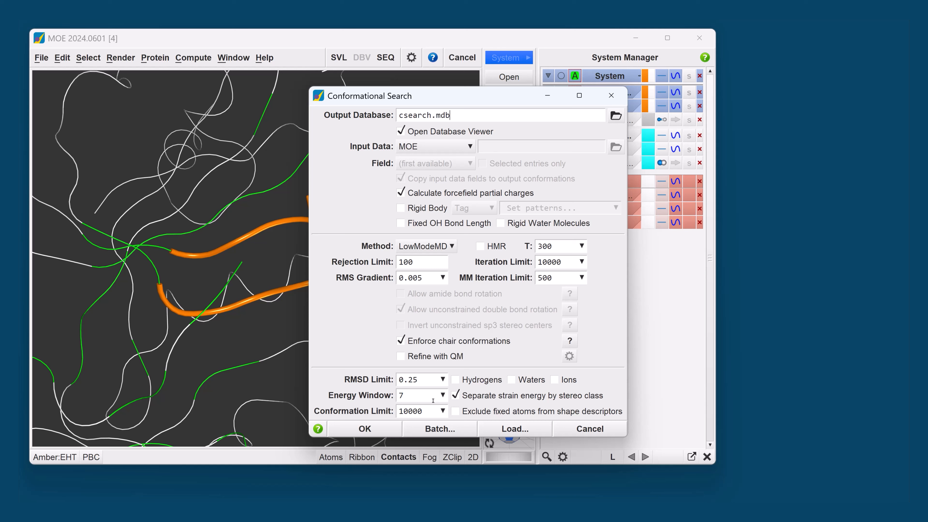
{"action": "left_click", "coordinate": [443, 278]}
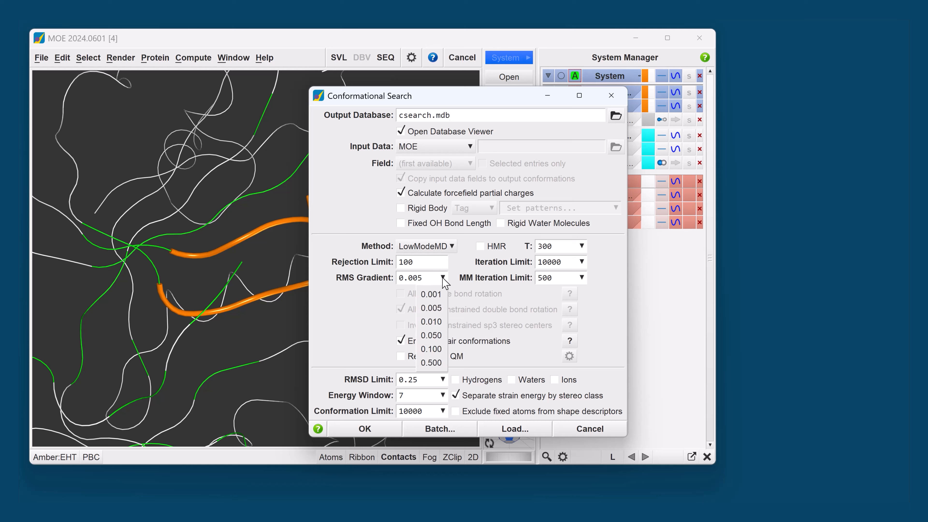
{"action": "left_click", "coordinate": [431, 352]}
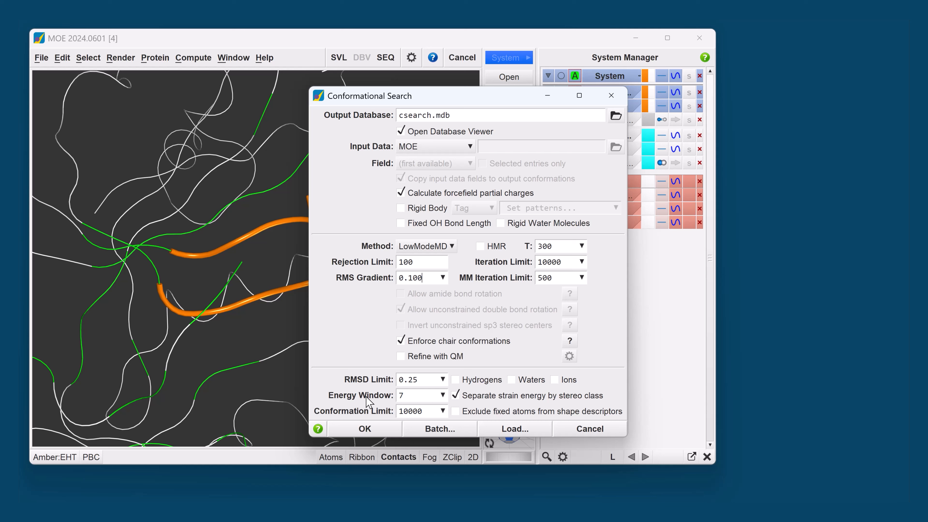
- Set the conformational search's energy window to 999 and start the run with output to csearch.mdb
{"action": "double_click", "coordinate": [405, 395]}
{"action": "type", "text": "999"}
{"action": "left_click", "coordinate": [352, 429]}
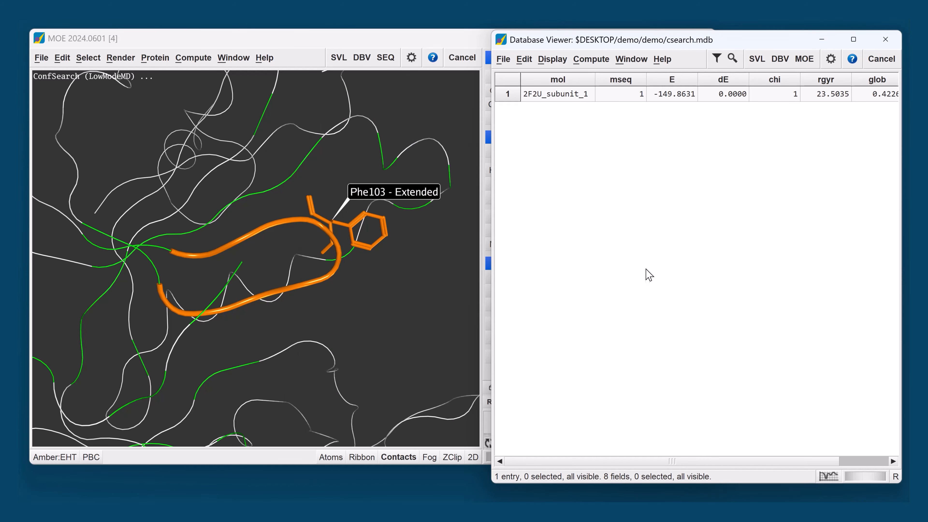
- Reopen the conformational search settings and examine the available search methods and input data sources
{"action": "left_click", "coordinate": [193, 57]}
{"action": "mouse_move", "coordinate": [205, 123]}
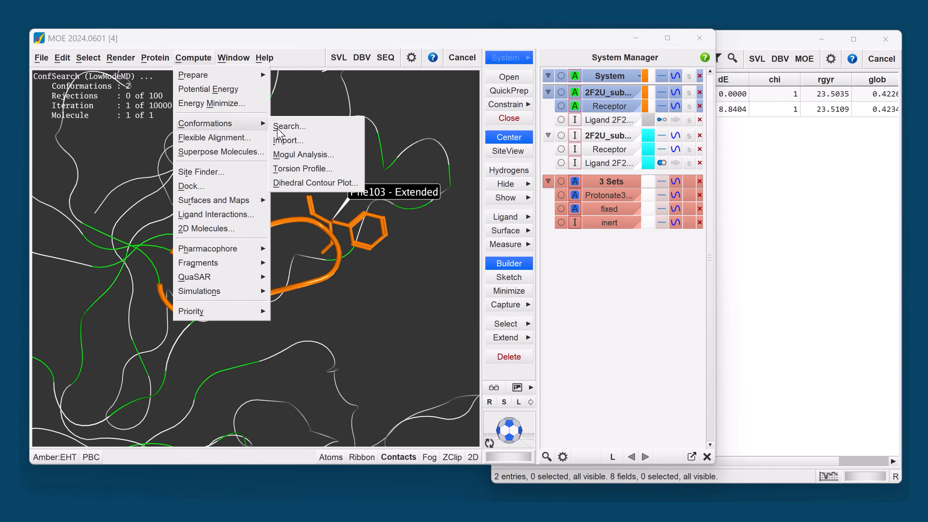
{"action": "left_click", "coordinate": [293, 128]}
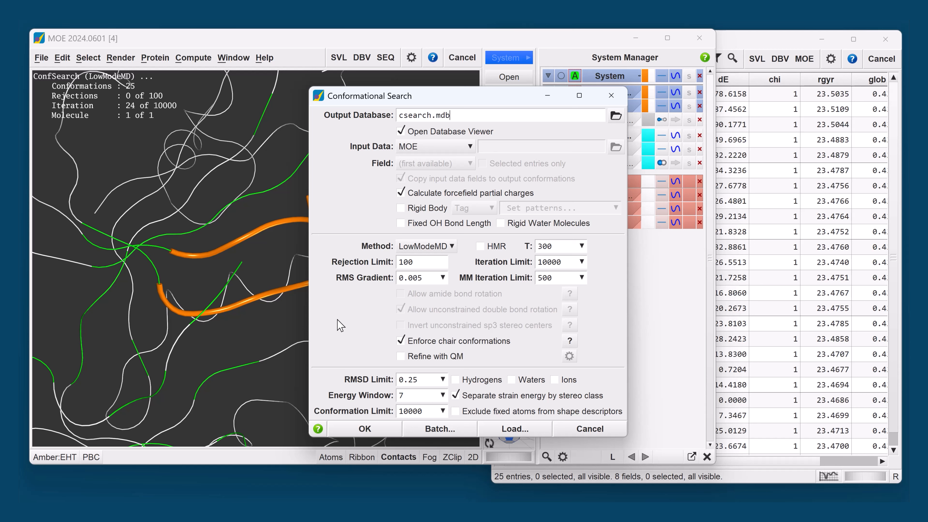
{"action": "left_click", "coordinate": [425, 247]}
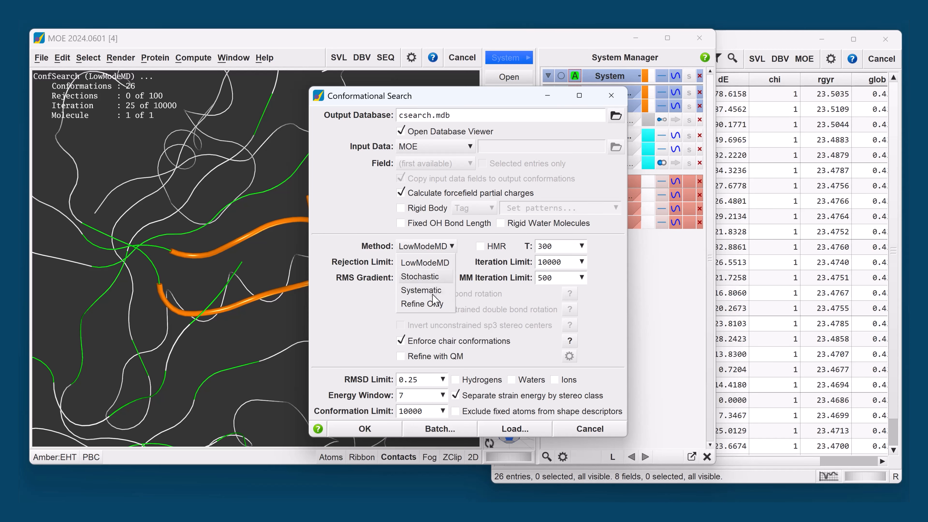
{"action": "left_click", "coordinate": [322, 321]}
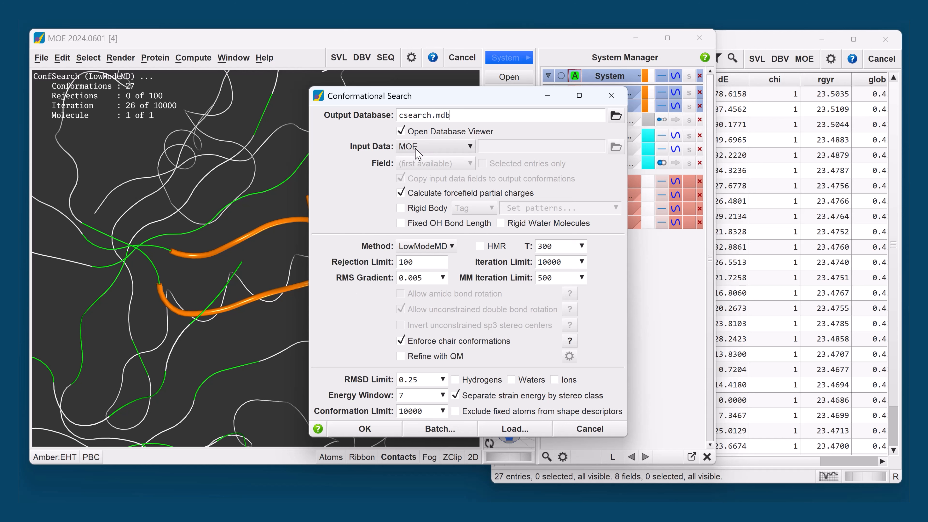
{"action": "left_click", "coordinate": [440, 150]}
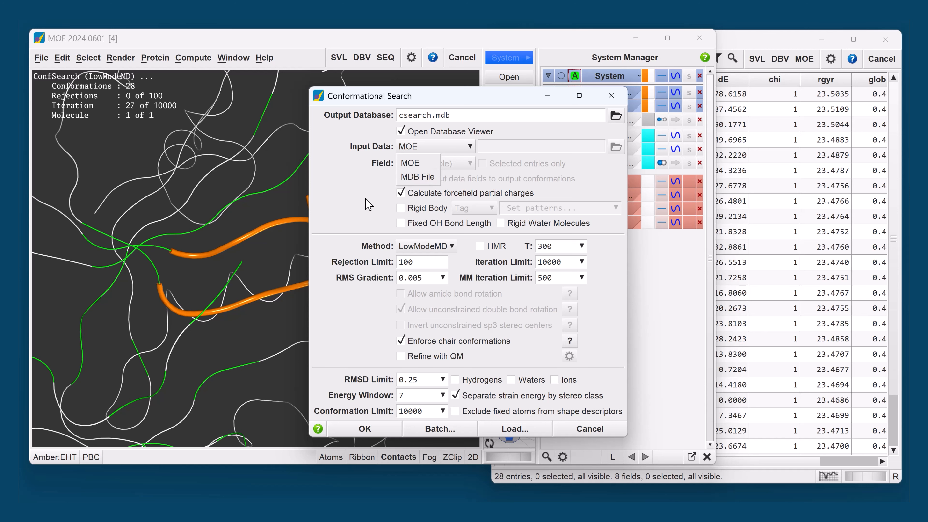
{"action": "left_click", "coordinate": [367, 207]}
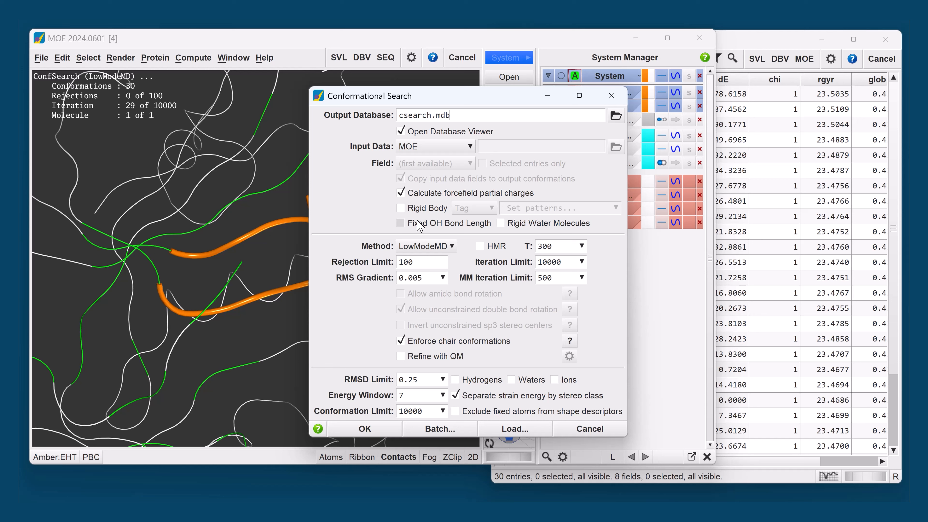
- Examine the rigid body grouping options and the search methods, closing the settings without starting another search
{"action": "left_click", "coordinate": [402, 208]}
{"action": "left_click", "coordinate": [473, 208]}
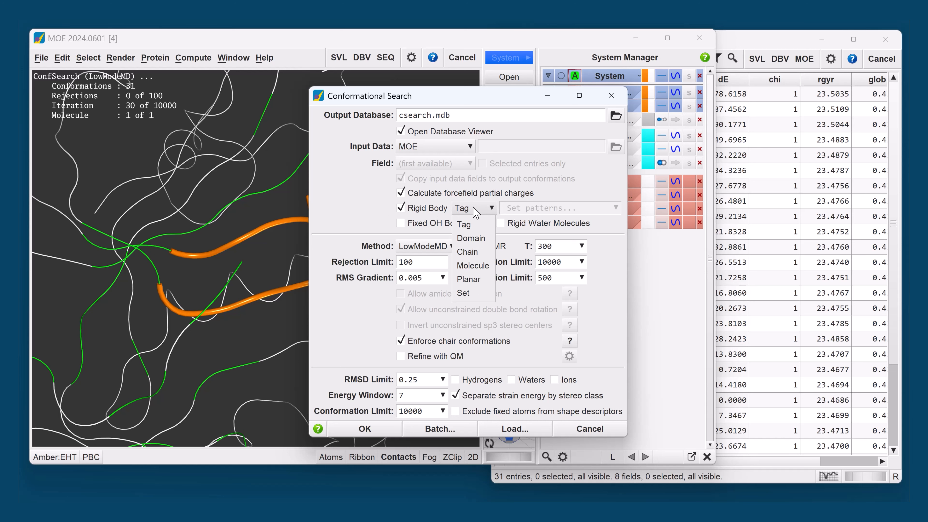
{"action": "left_click", "coordinate": [362, 217]}
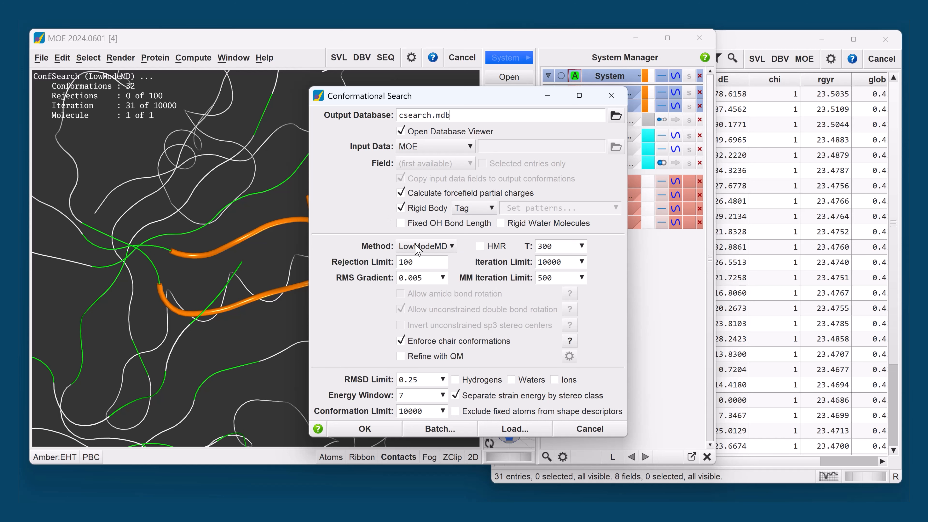
{"action": "left_click", "coordinate": [418, 250]}
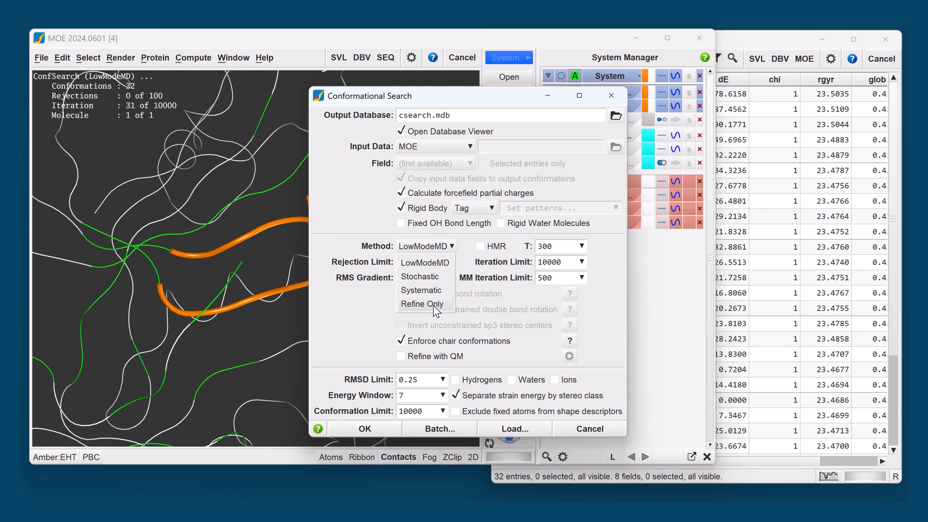
{"action": "left_click", "coordinate": [346, 331]}
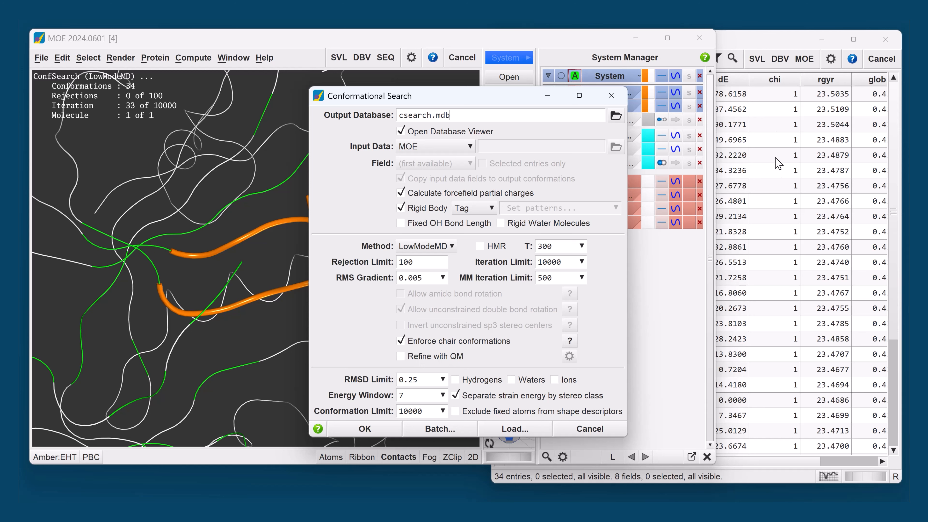
{"action": "left_click", "coordinate": [611, 95]}
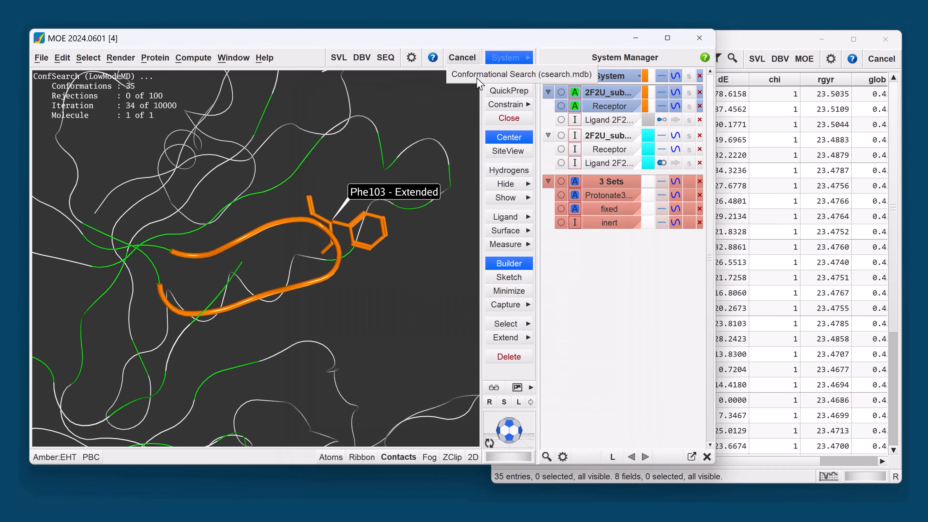
- Stop the running conformational search and narrow the mol column in the csearch.mdb results database
{"action": "left_click", "coordinate": [461, 57]}
{"action": "left_click", "coordinate": [764, 41]}
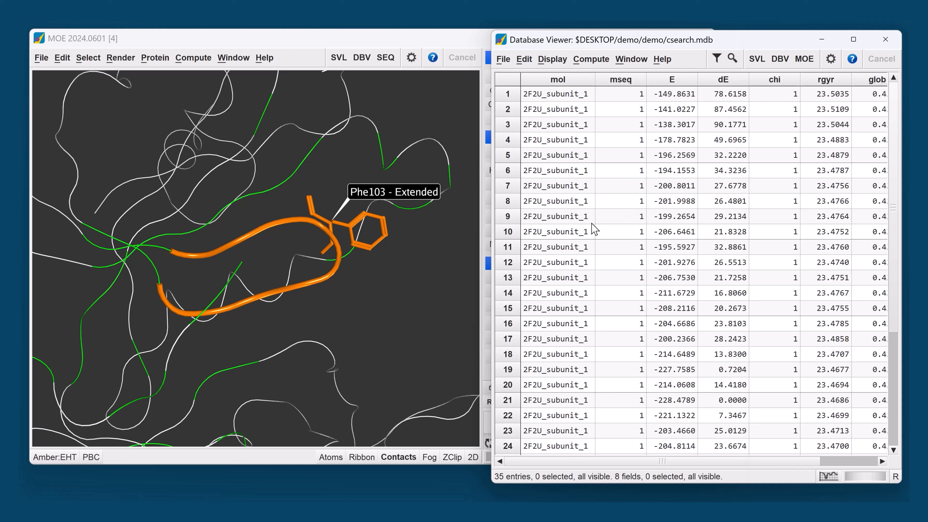
{"action": "middle_click_drag", "start_coordinate": [577, 97], "coordinate": [692, 271]}
{"action": "mouse_move", "coordinate": [581, 219]}
{"action": "middle_mouse_down"}
{"action": "mouse_move", "coordinate": [603, 208]}
{"action": "mouse_move", "coordinate": [564, 224]}
{"action": "middle_mouse_up"}
{"action": "left_click_drag", "start_coordinate": [683, 255], "coordinate": [533, 76]}
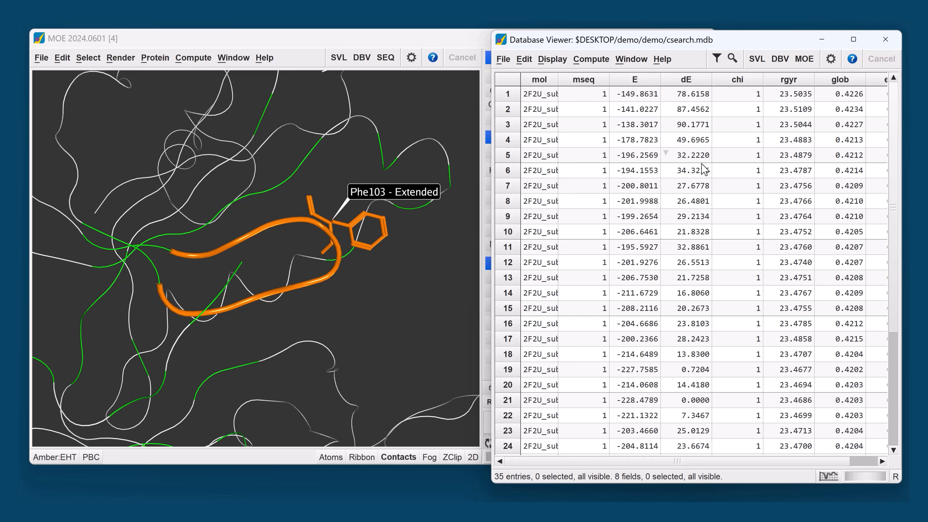
- Select all entries in the results database and send their molecules to MOE without clearing the current system
{"action": "left_click", "coordinate": [508, 79]}
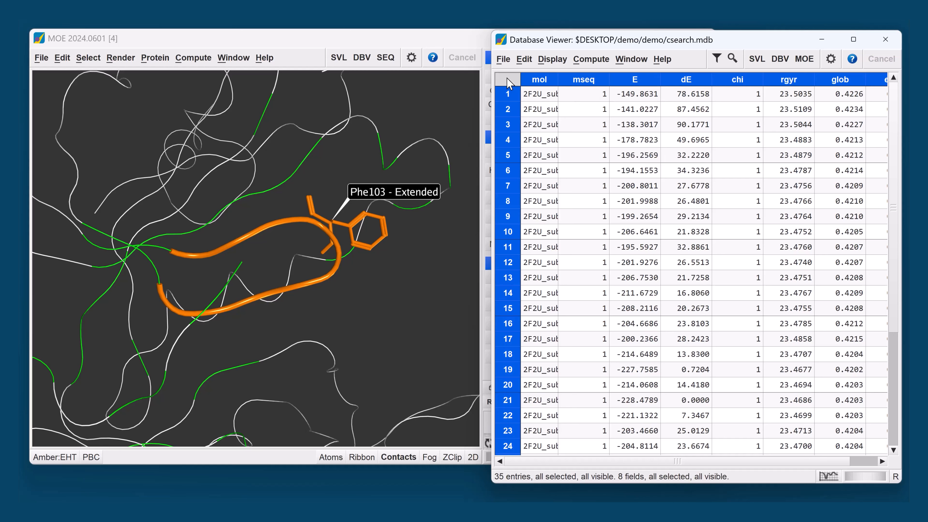
{"action": "right_click", "coordinate": [556, 139]}
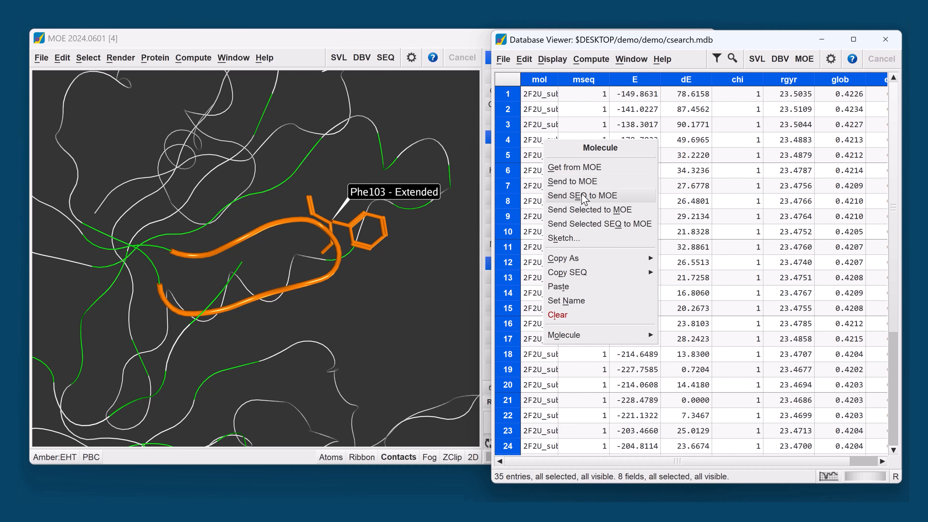
{"action": "left_click", "coordinate": [592, 208]}
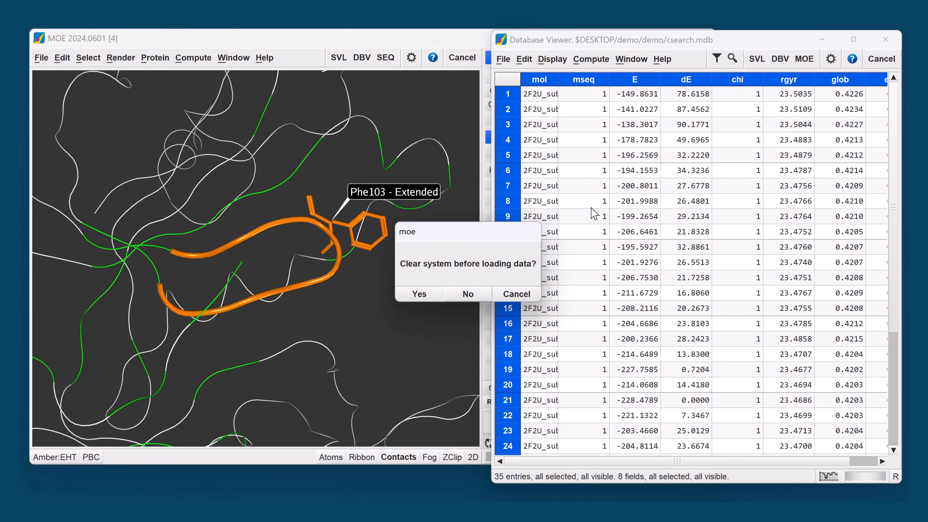
{"action": "left_click", "coordinate": [473, 294]}
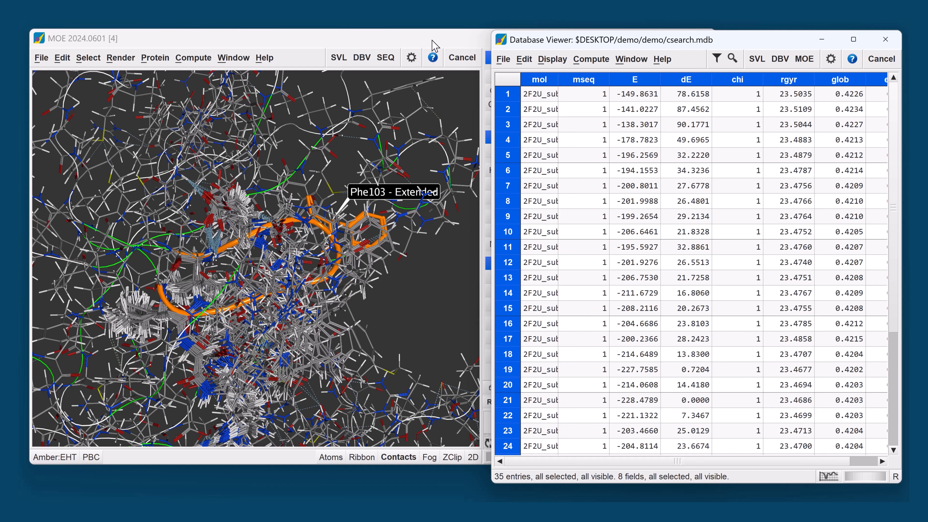
- Switch to the main MOE window and hide the atoms of all loaded structures, keeping their ribbons
{"action": "left_click", "coordinate": [435, 46]}
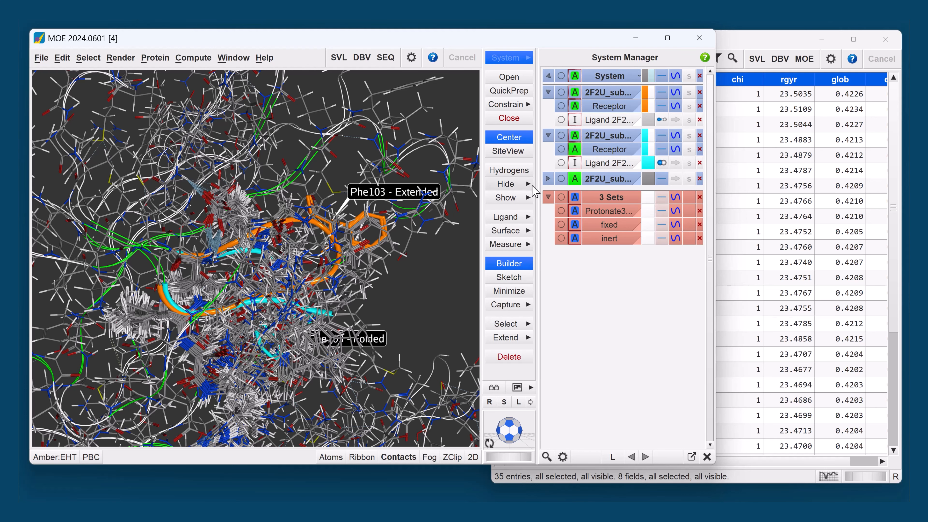
{"action": "left_click", "coordinate": [525, 184]}
{"action": "left_click", "coordinate": [563, 313]}
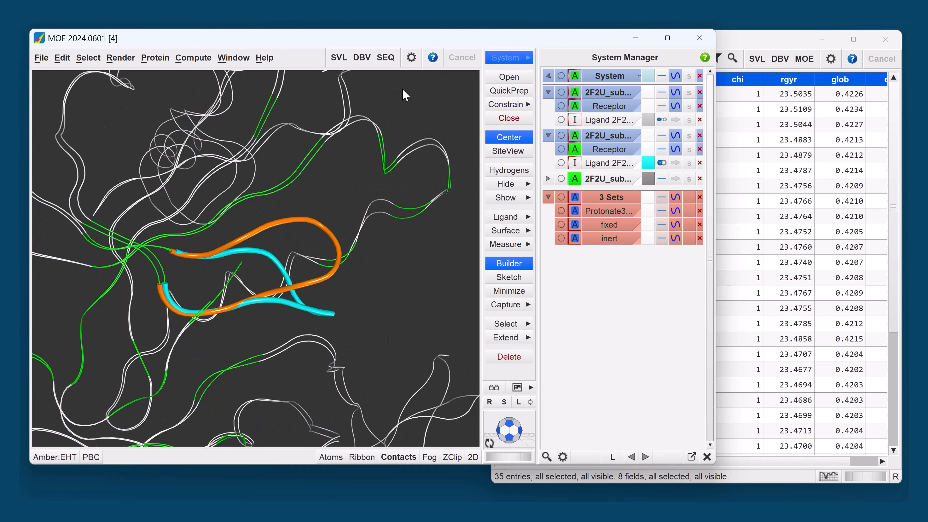
- Open the Sequence Editor and display the residues of all chains as single-letter codes
{"action": "left_click", "coordinate": [393, 63]}
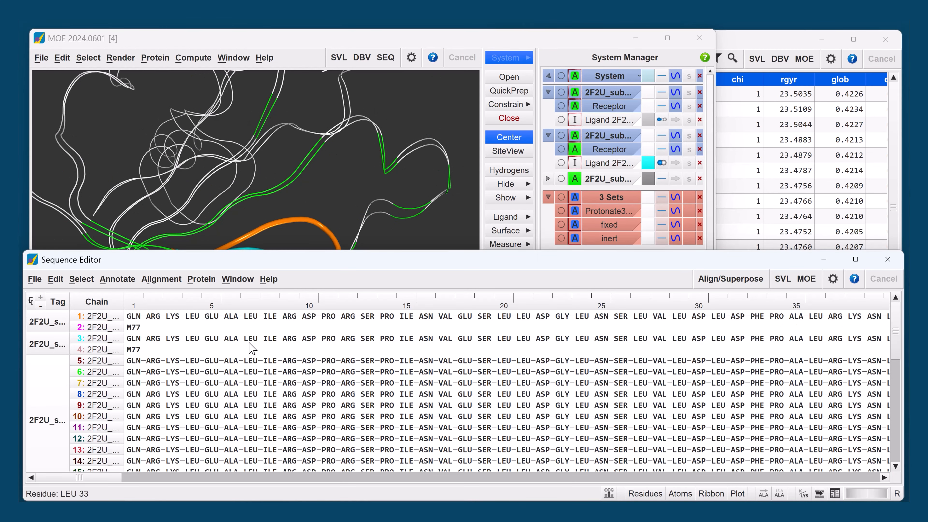
{"action": "left_click", "coordinate": [202, 280]}
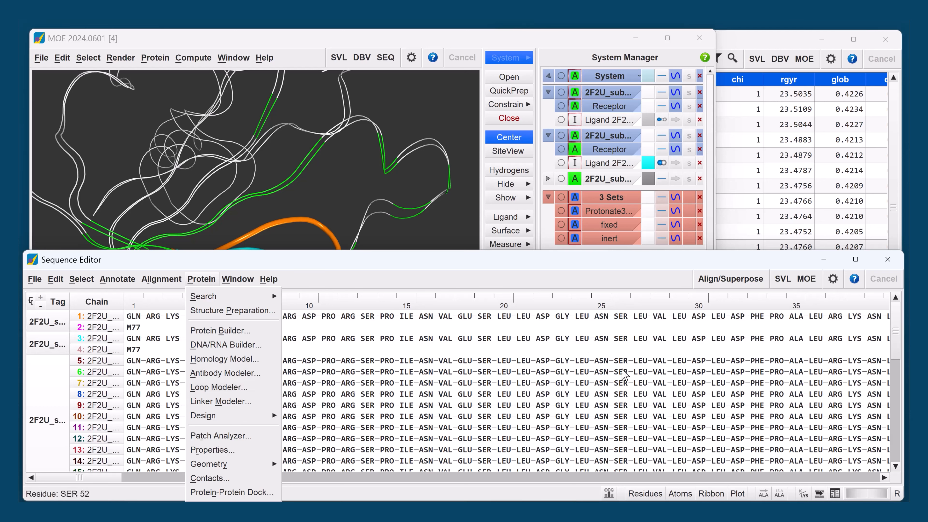
{"action": "left_click", "coordinate": [804, 495]}
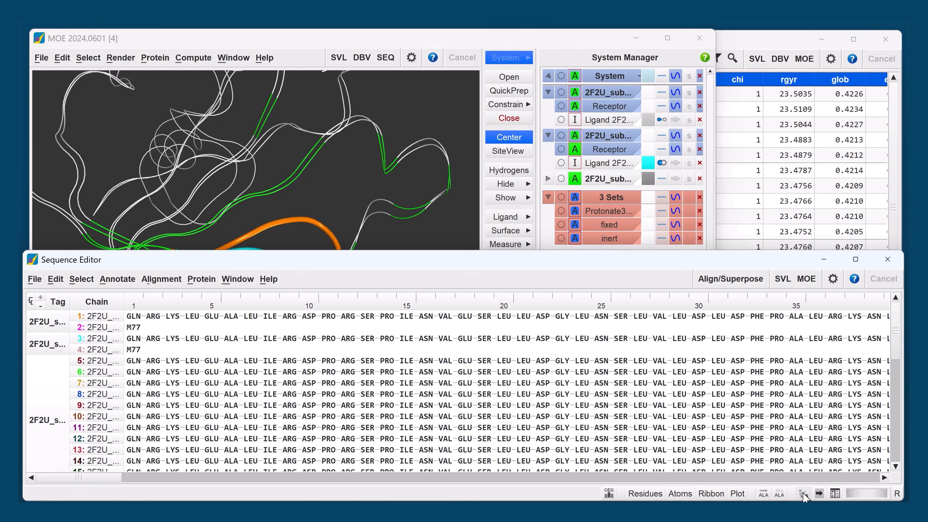
{"action": "left_click", "coordinate": [802, 492]}
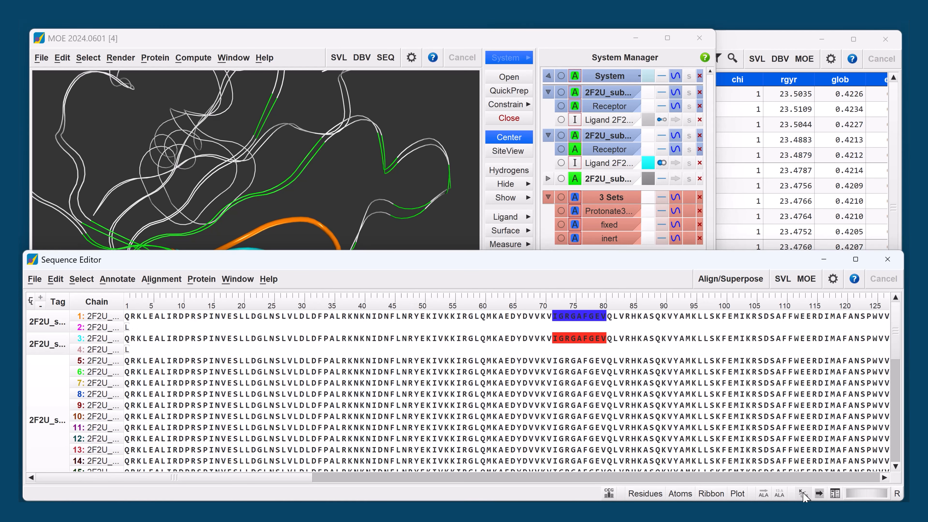
- Select the loop IGRGAFGEV in chain 3, extend the selection by column to all chains, and apply the smooth line ribbon style
{"action": "left_click_drag", "start_coordinate": [553, 336], "coordinate": [606, 347]}
{"action": "right_click", "coordinate": [587, 345]}
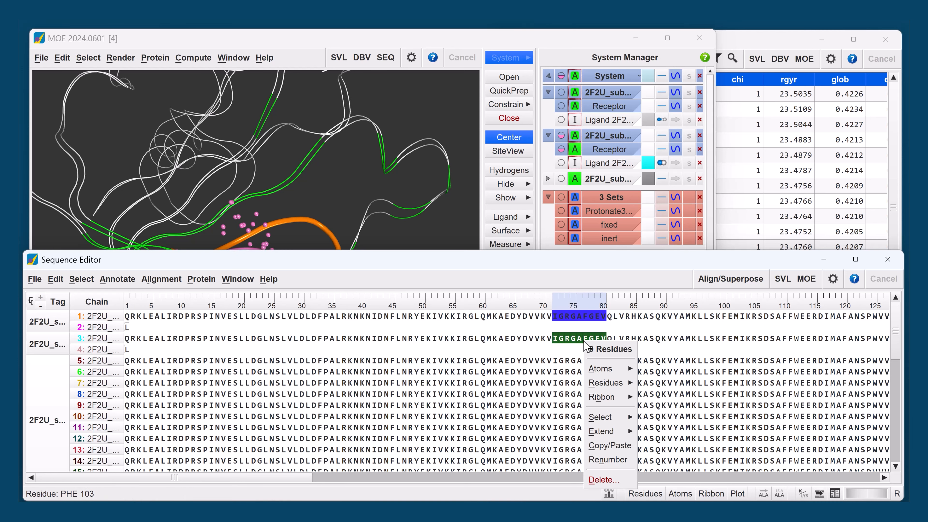
{"action": "mouse_move", "coordinate": [606, 432]}
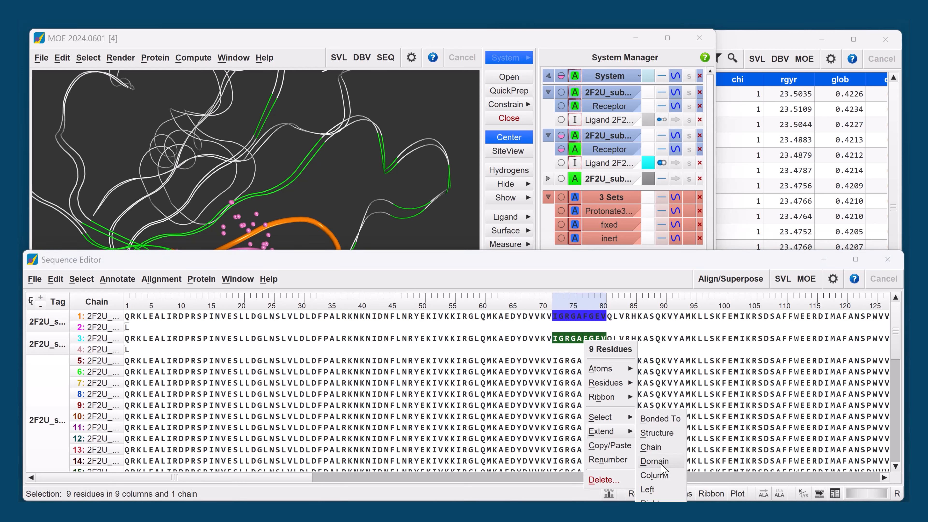
{"action": "left_click", "coordinate": [656, 475]}
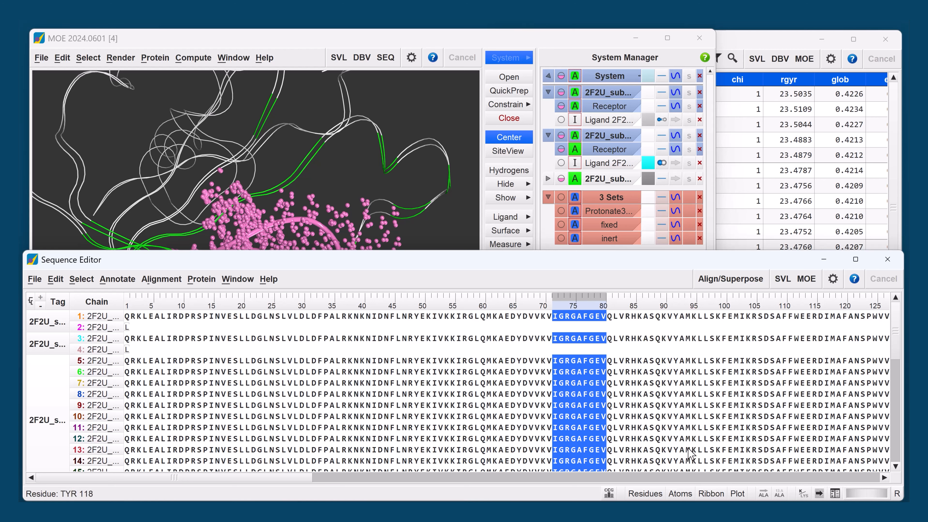
{"action": "left_click", "coordinate": [715, 493]}
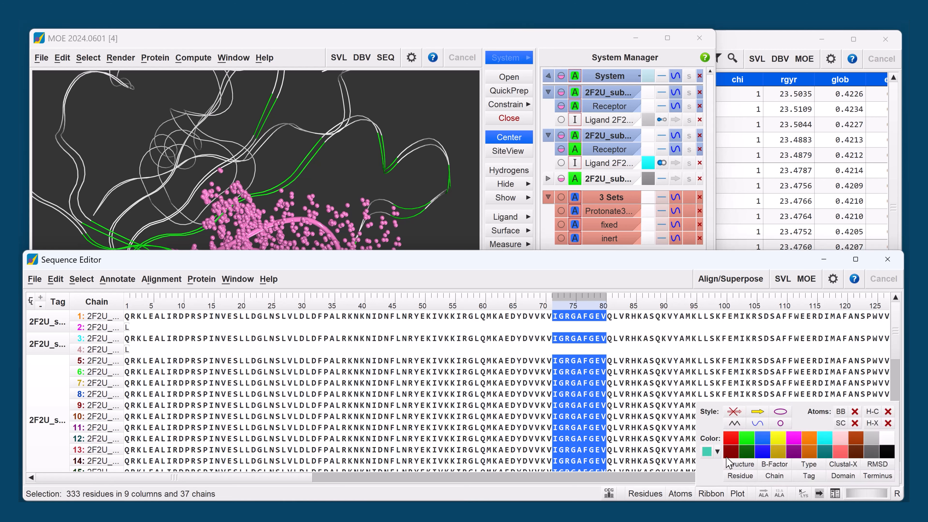
{"action": "left_click", "coordinate": [756, 425]}
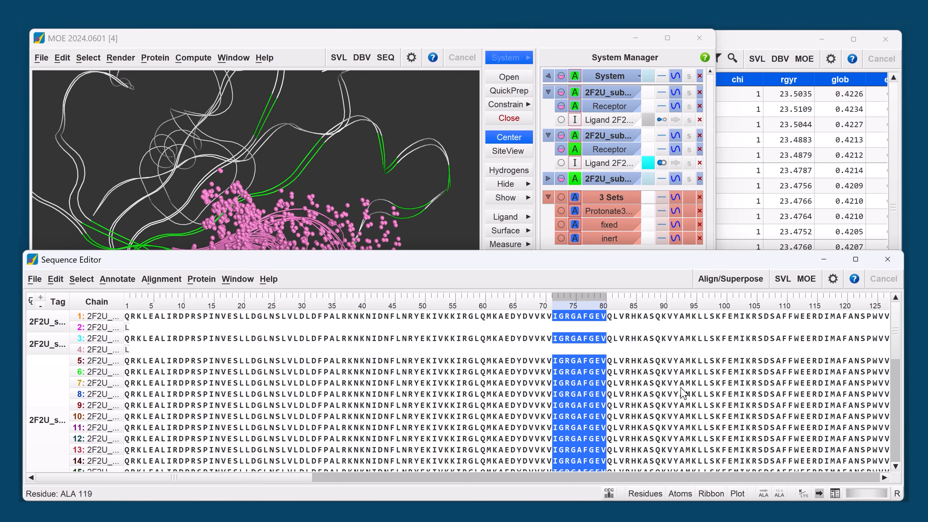
- Select Phe103 in chain 3, extend the selection by column, show the selected atoms without hydrogens, and clear the selection
{"action": "left_click", "coordinate": [587, 339]}
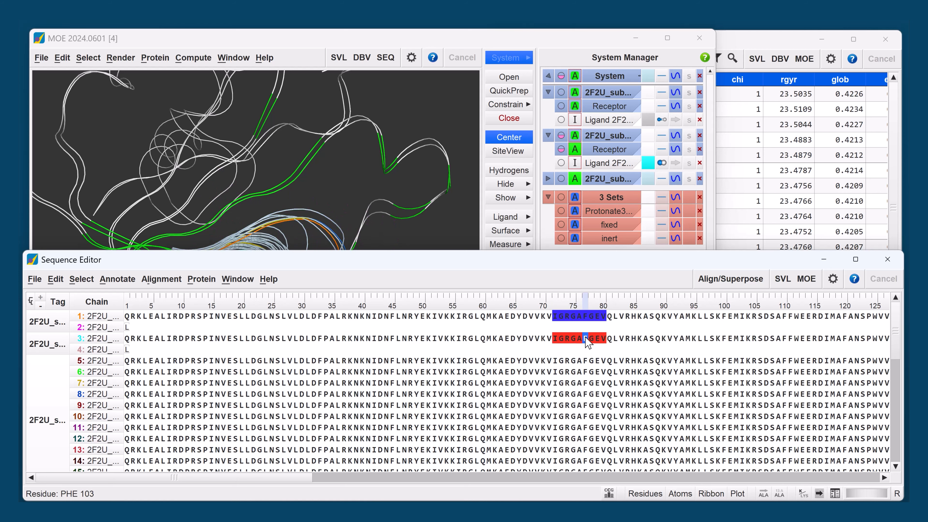
{"action": "right_click", "coordinate": [586, 339]}
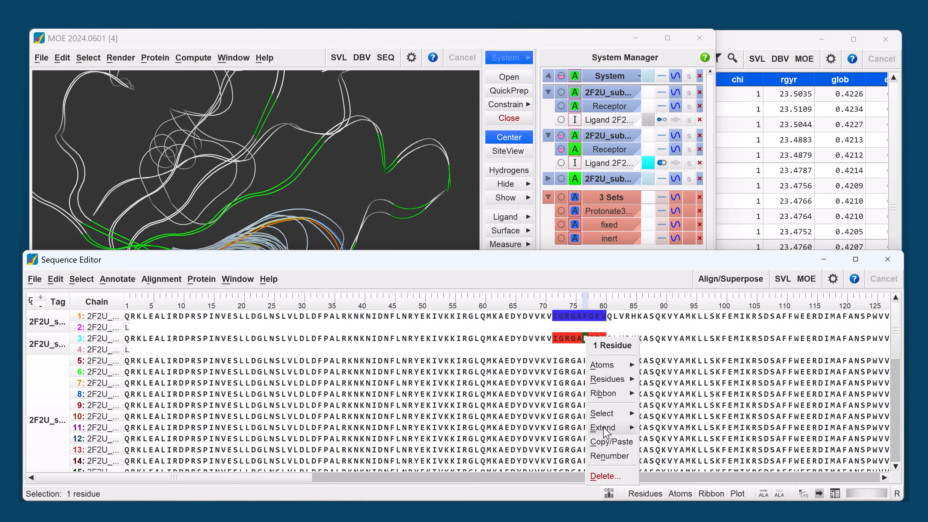
{"action": "mouse_move", "coordinate": [611, 428]}
{"action": "left_click", "coordinate": [657, 475]}
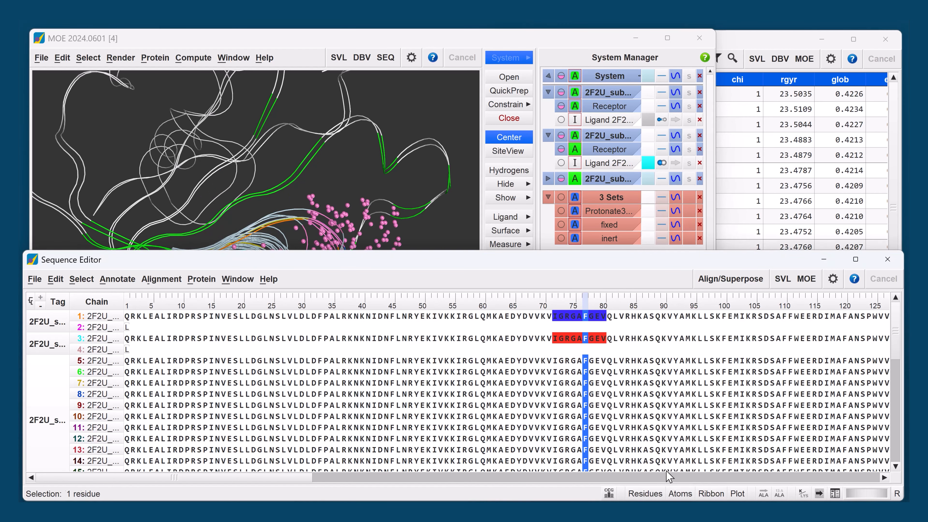
{"action": "left_click", "coordinate": [507, 197]}
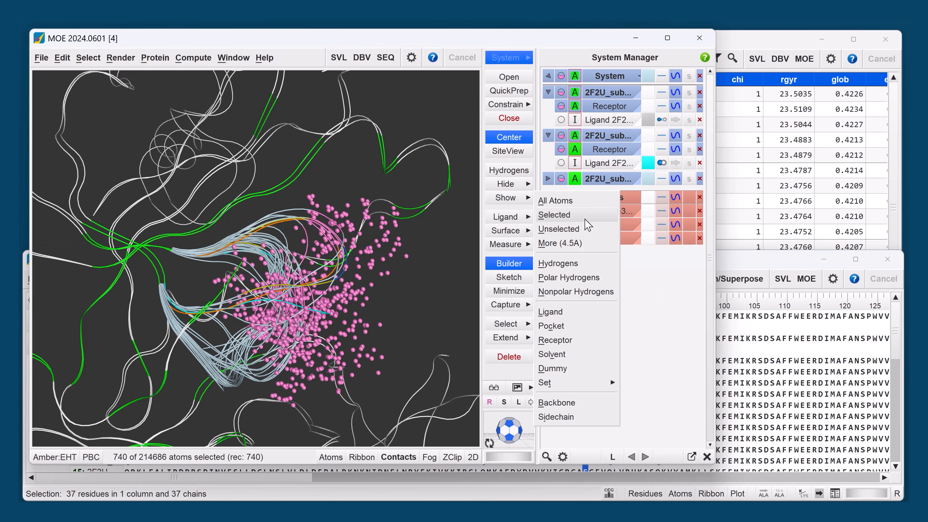
{"action": "left_click", "coordinate": [573, 216]}
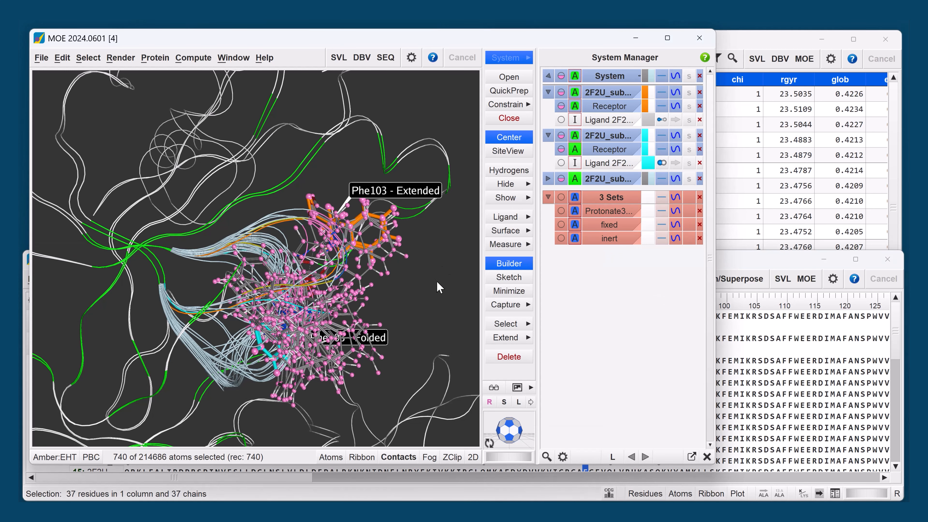
{"action": "left_click", "coordinate": [519, 173]}
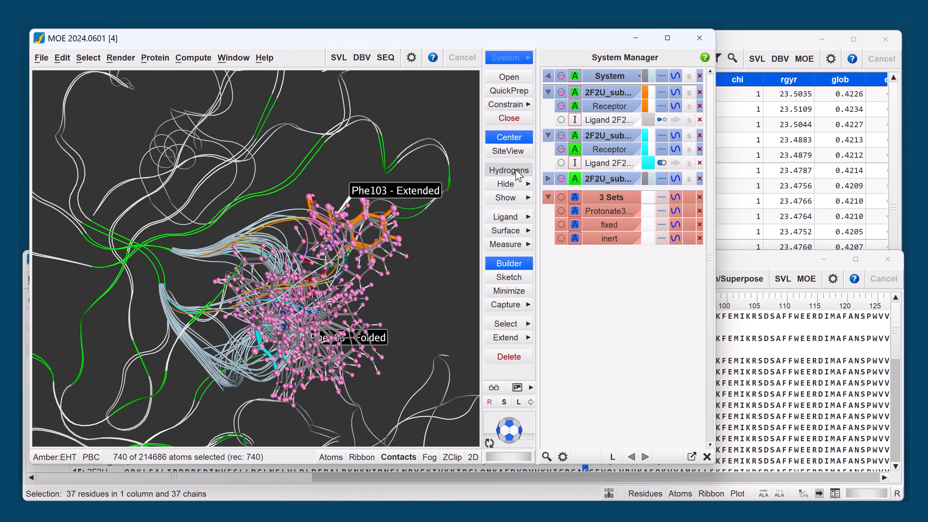
{"action": "left_click", "coordinate": [459, 261]}
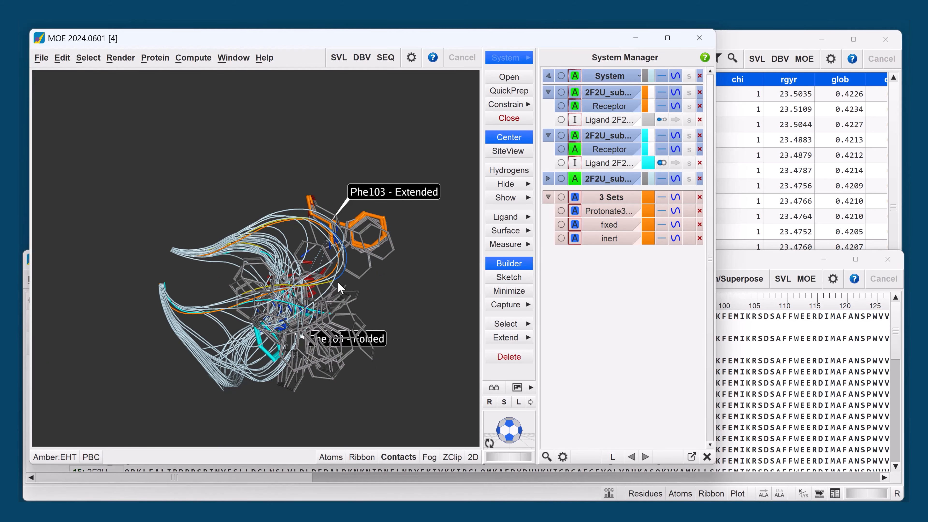
- Inspect the Phe103 loop conformations against the extended and folded reference structures, and reopen the Conformational Search settings
{"action": "middle_click_drag", "start_coordinate": [338, 282], "coordinate": [310, 275]}
{"action": "scroll", "coordinate": [310, 281], "scroll_direction": "up", "scroll_amount": 3}
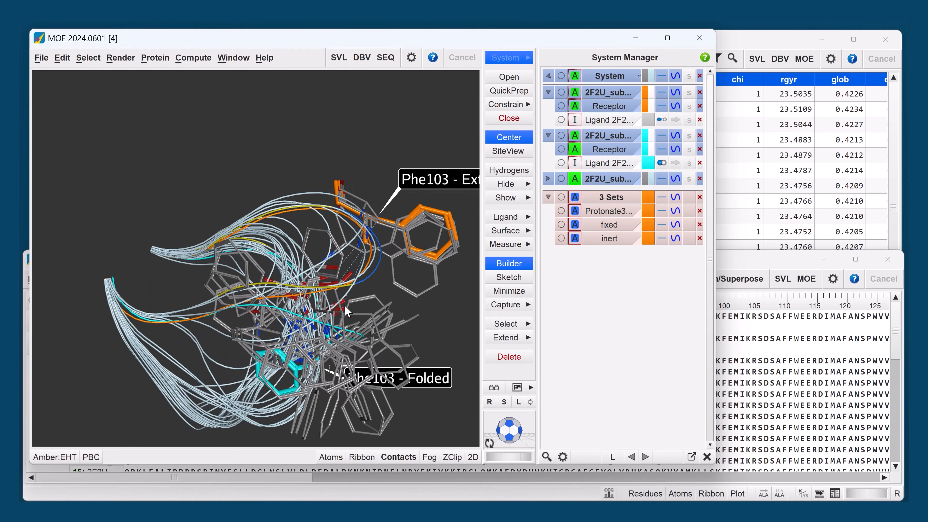
{"action": "scroll", "coordinate": [343, 302], "scroll_direction": "down", "scroll_amount": 3}
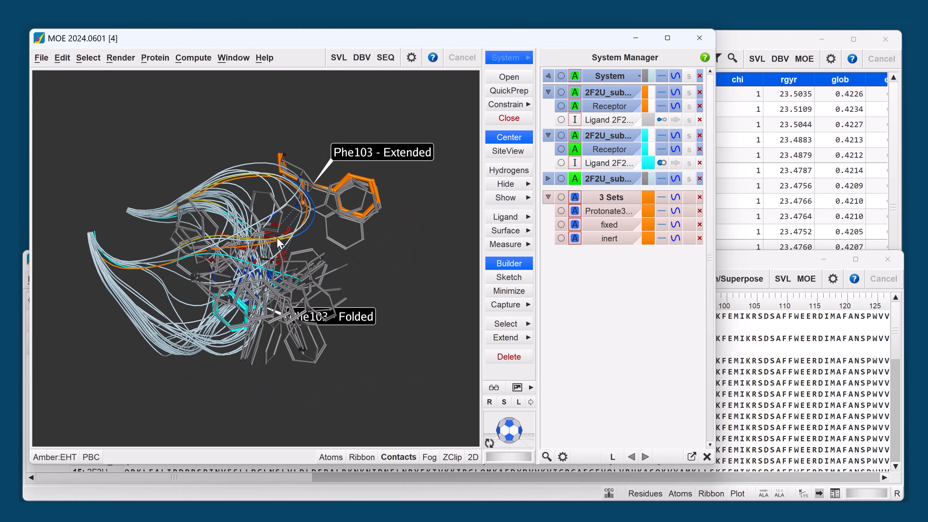
{"action": "scroll", "coordinate": [294, 246], "scroll_direction": "up", "scroll_amount": 1}
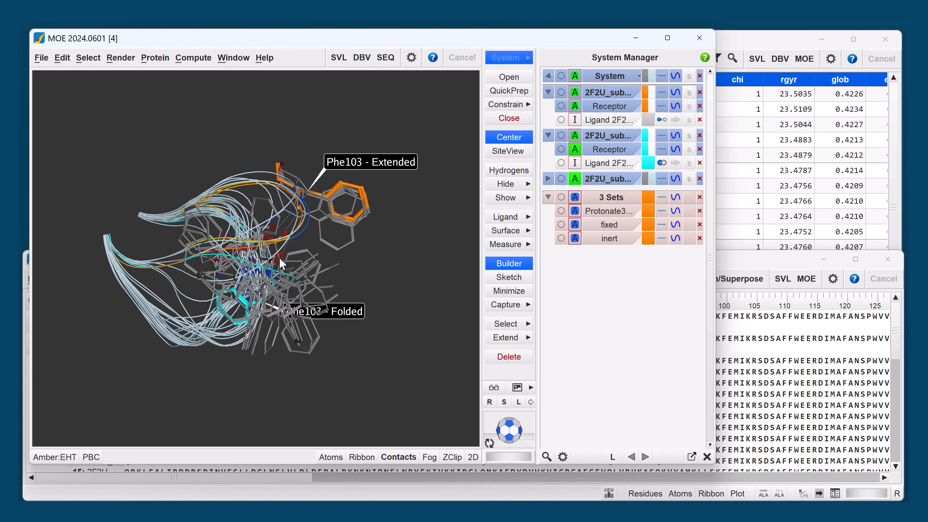
{"action": "scroll", "coordinate": [283, 264], "scroll_direction": "up", "scroll_amount": 1}
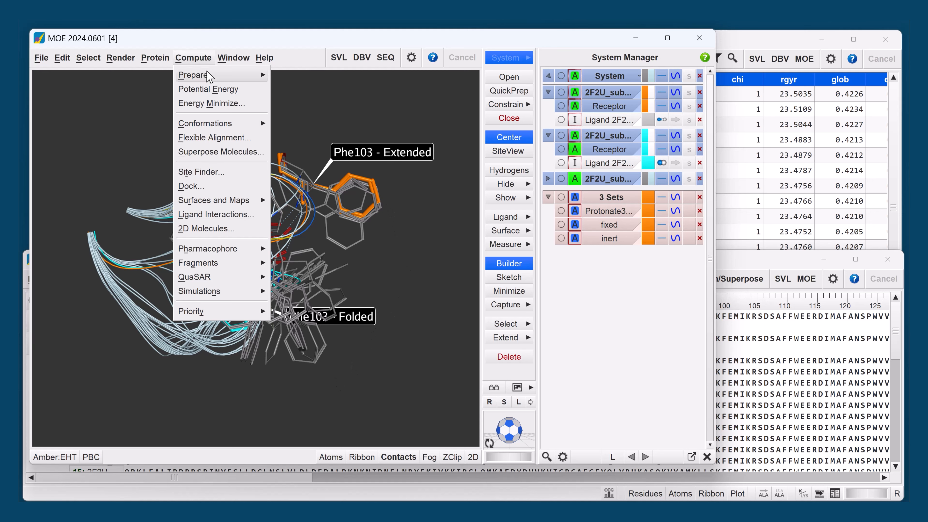
{"action": "left_click", "coordinate": [299, 123]}
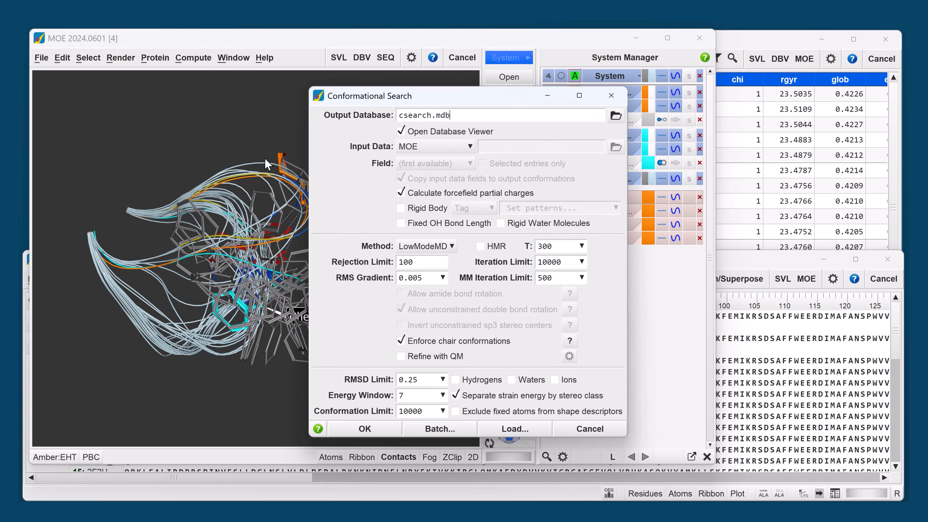